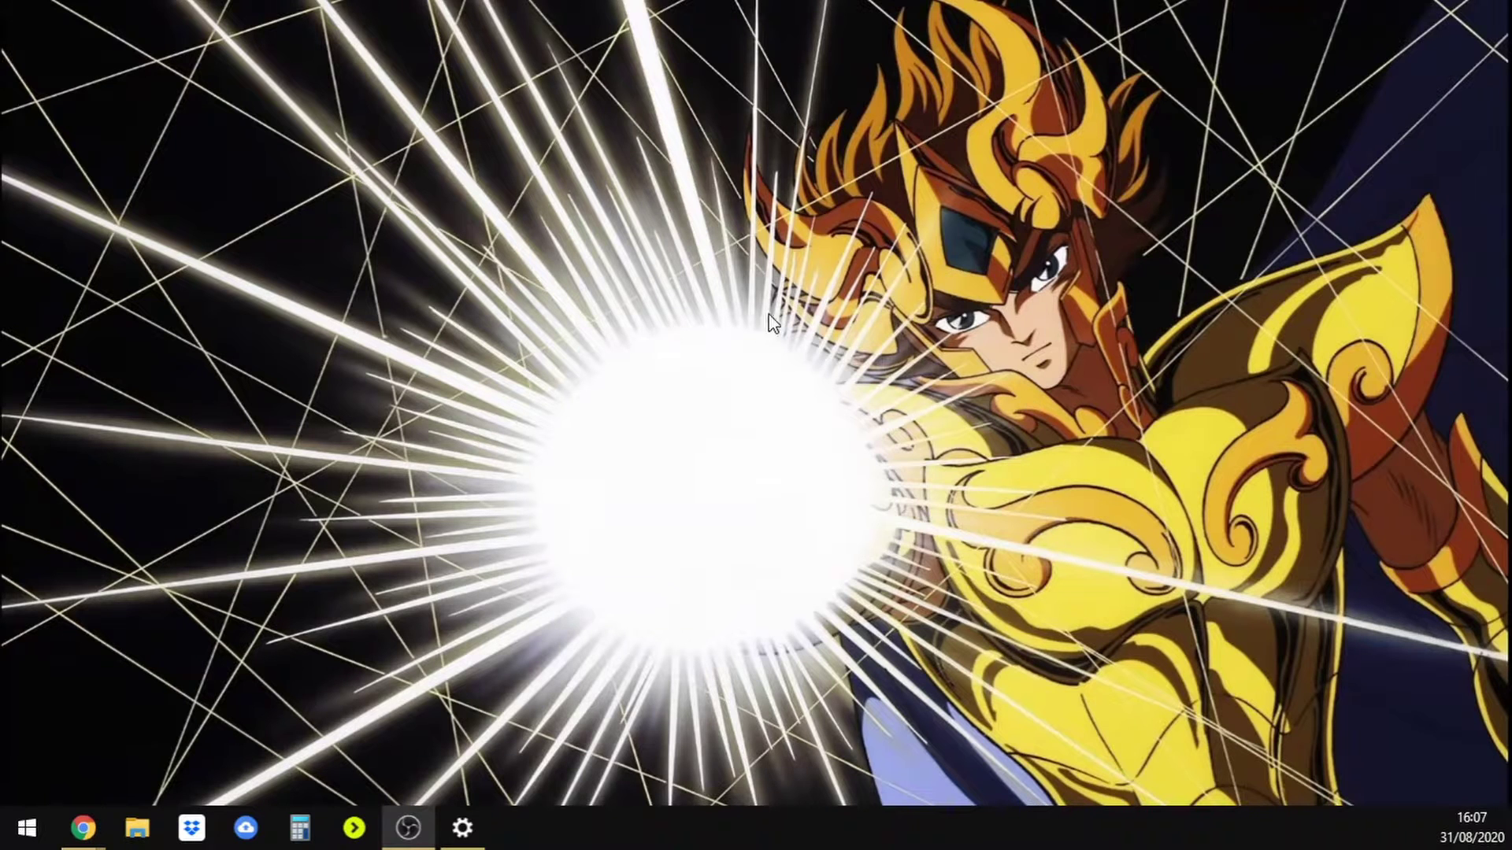
- Open the display settings from the desktop, select display 1 and identify the connected monitors
left_click_drag(0, 130, 0, 252)
right_click(673, 264)
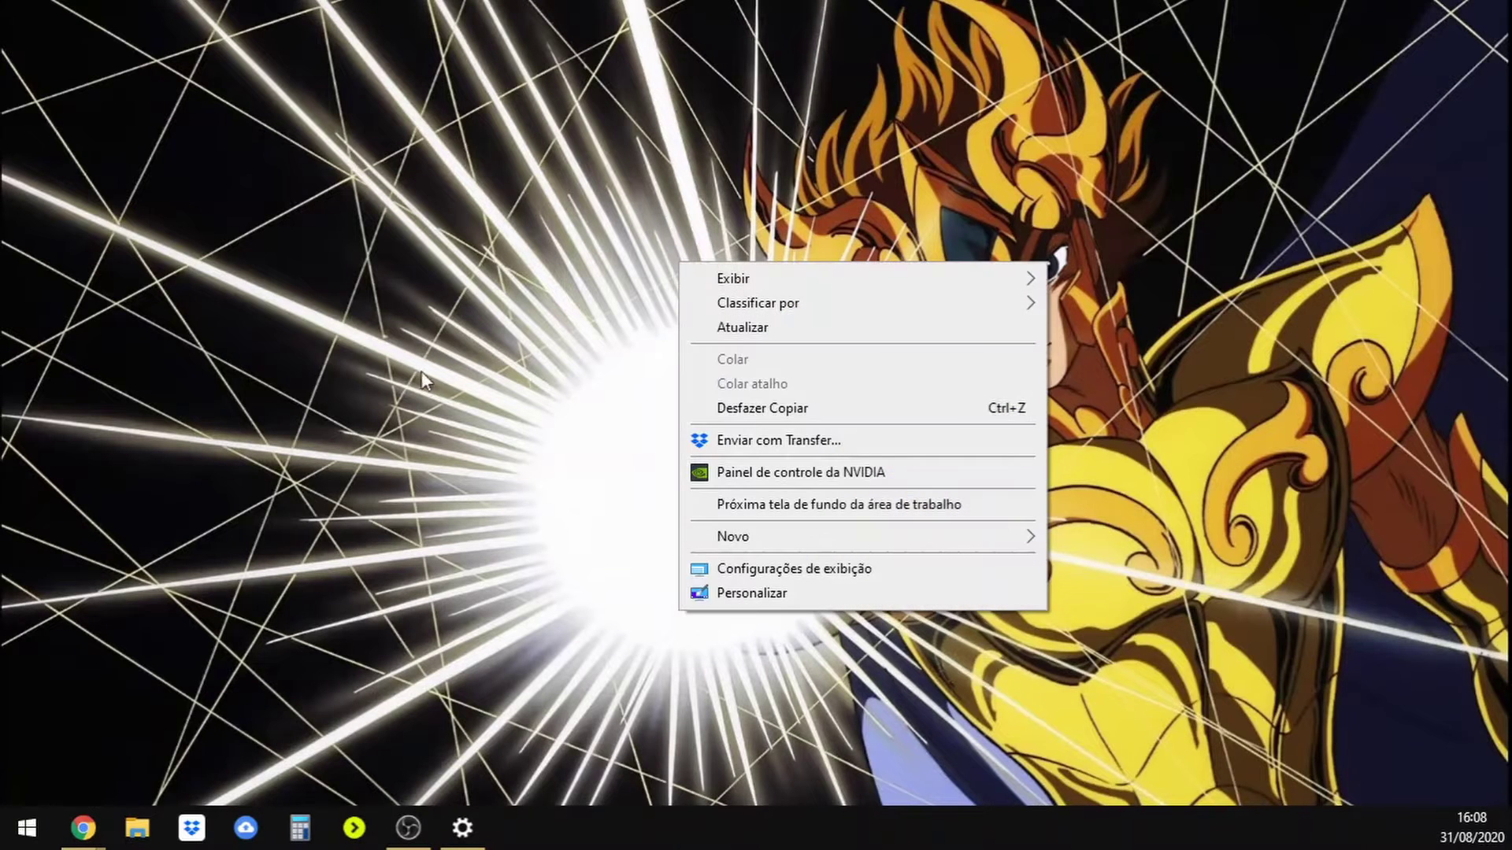
left_click(761, 577)
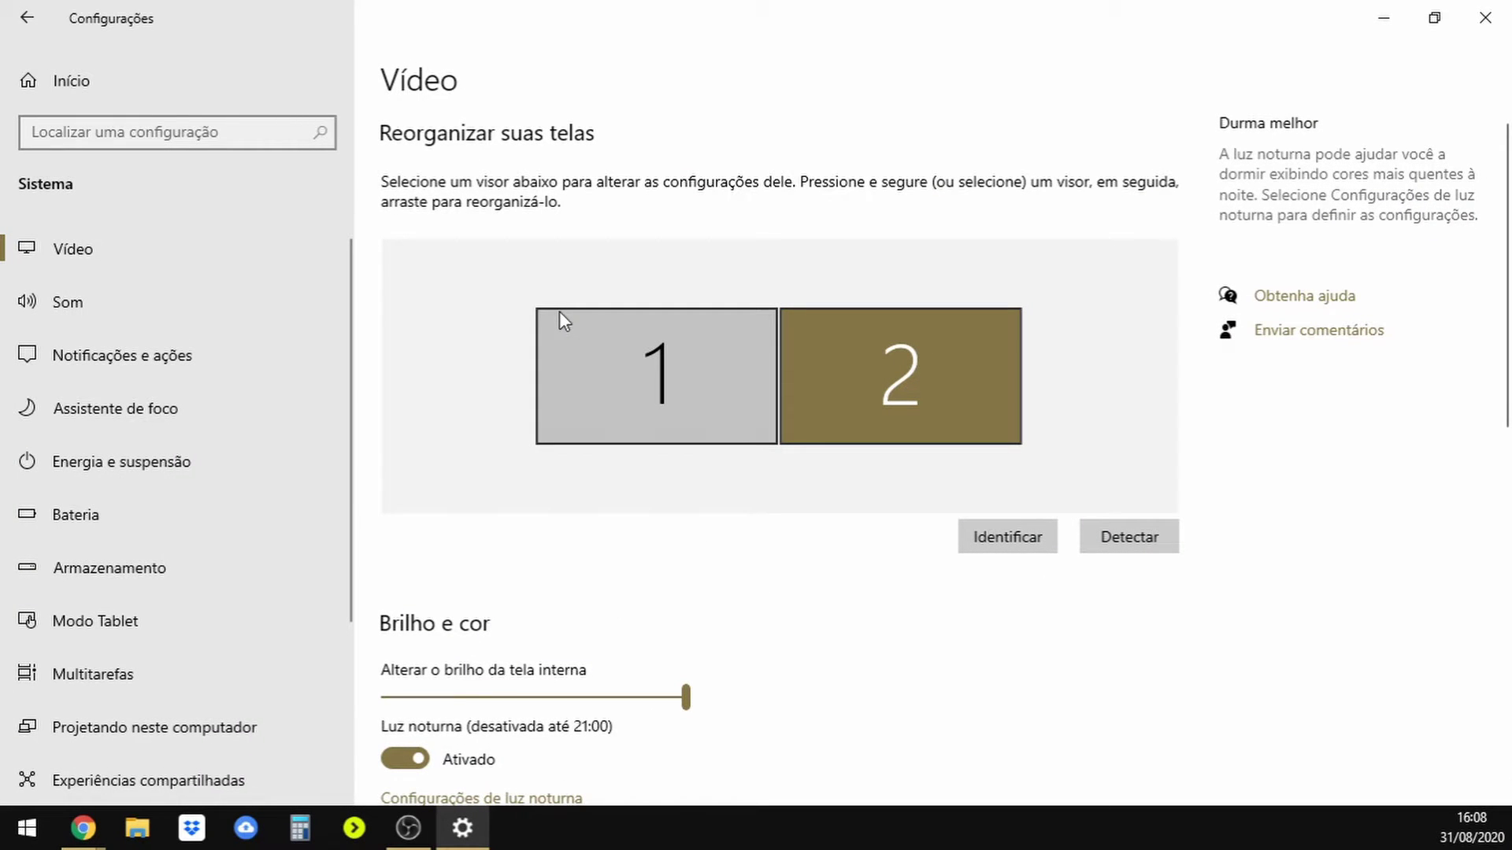
left_click(652, 404)
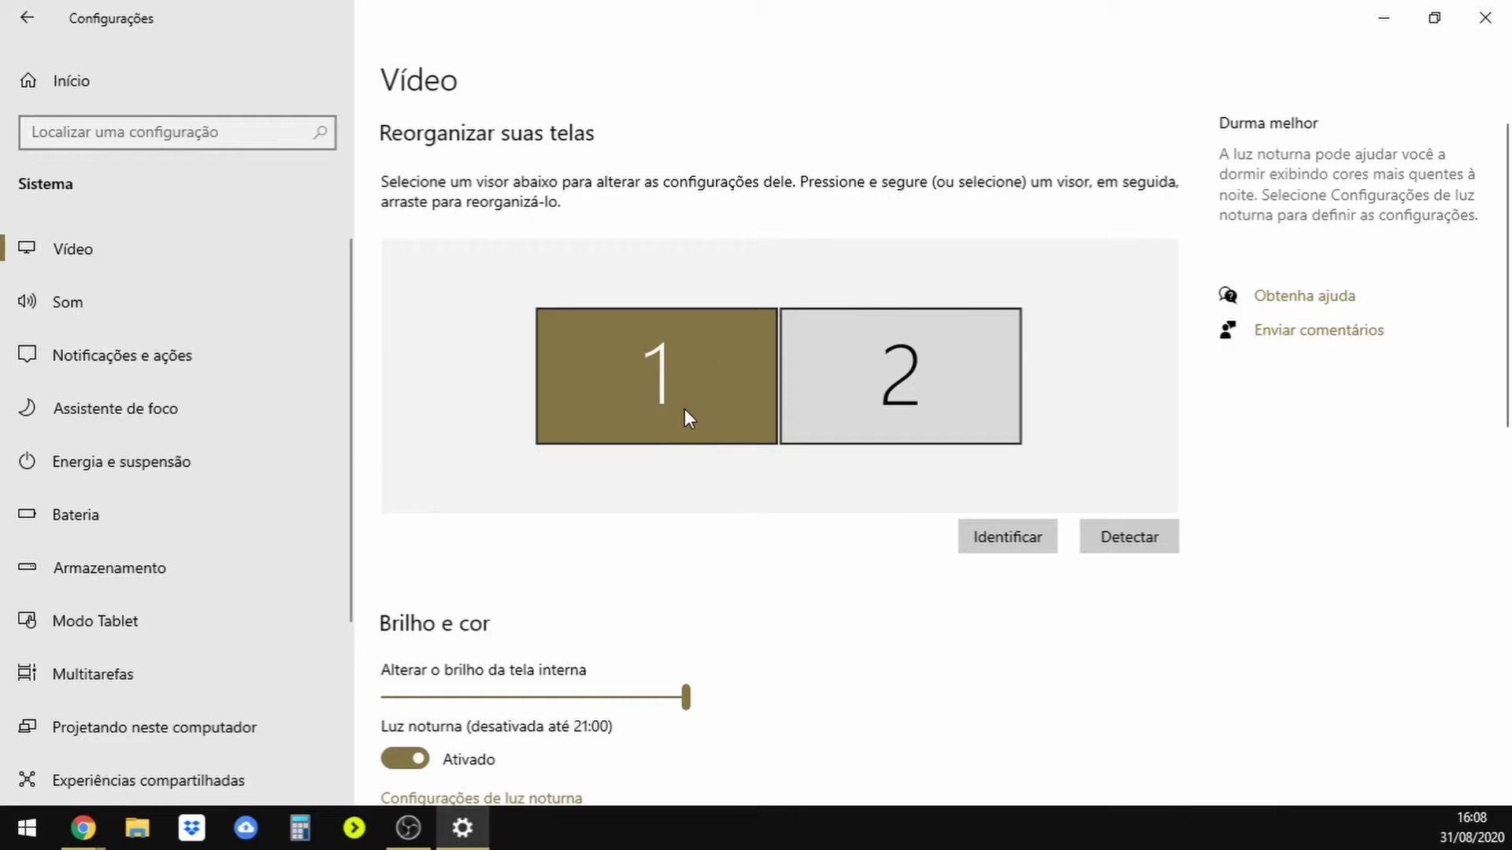
left_click(1008, 543)
- Examine the available options under Vários vídeos, keeping Estender estes vídeos selected
scroll(796, 559, "down", 10)
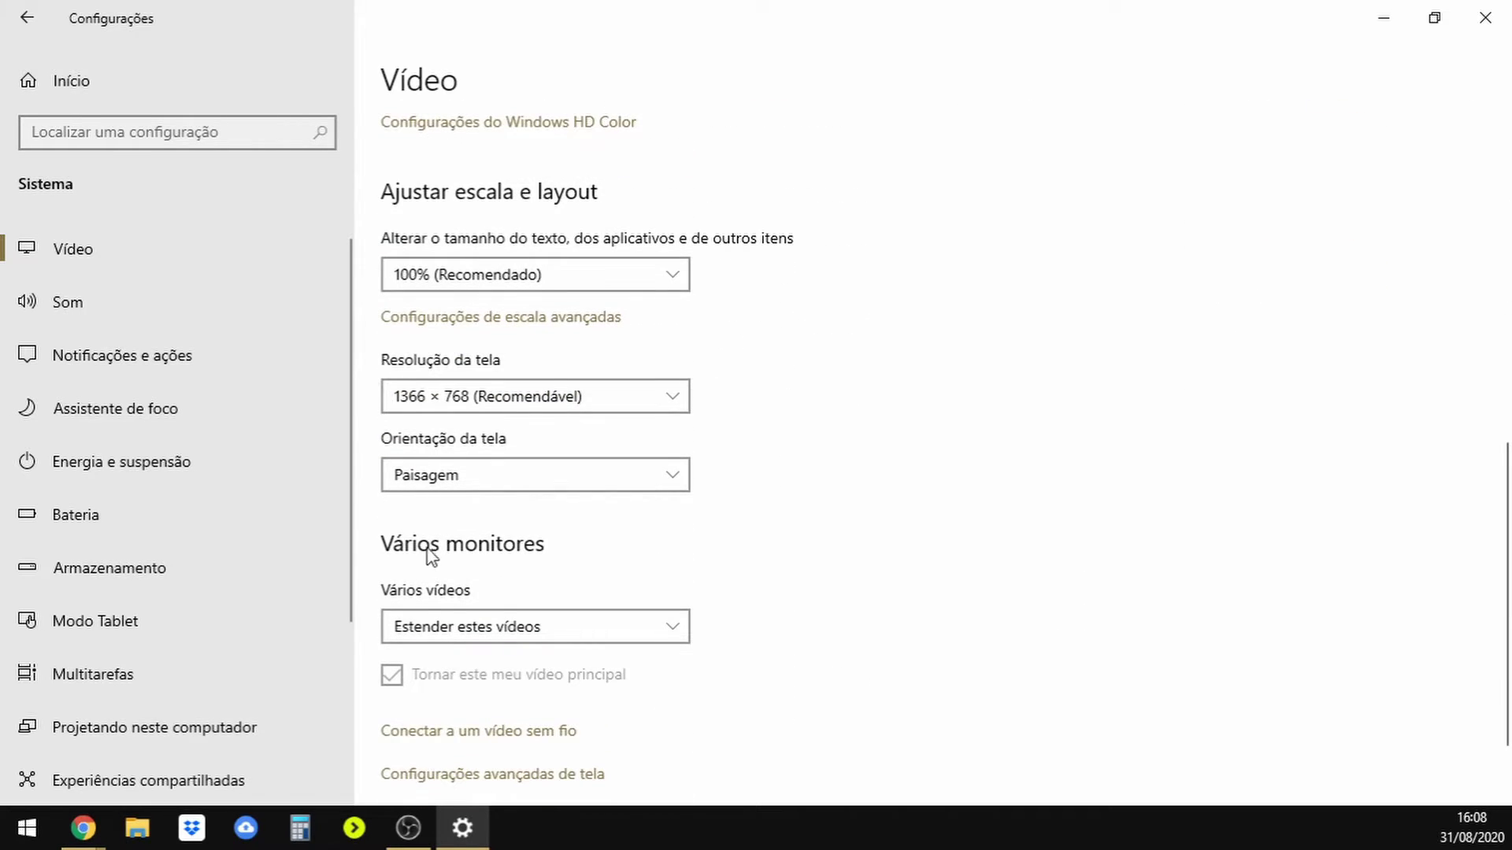
left_click(543, 625)
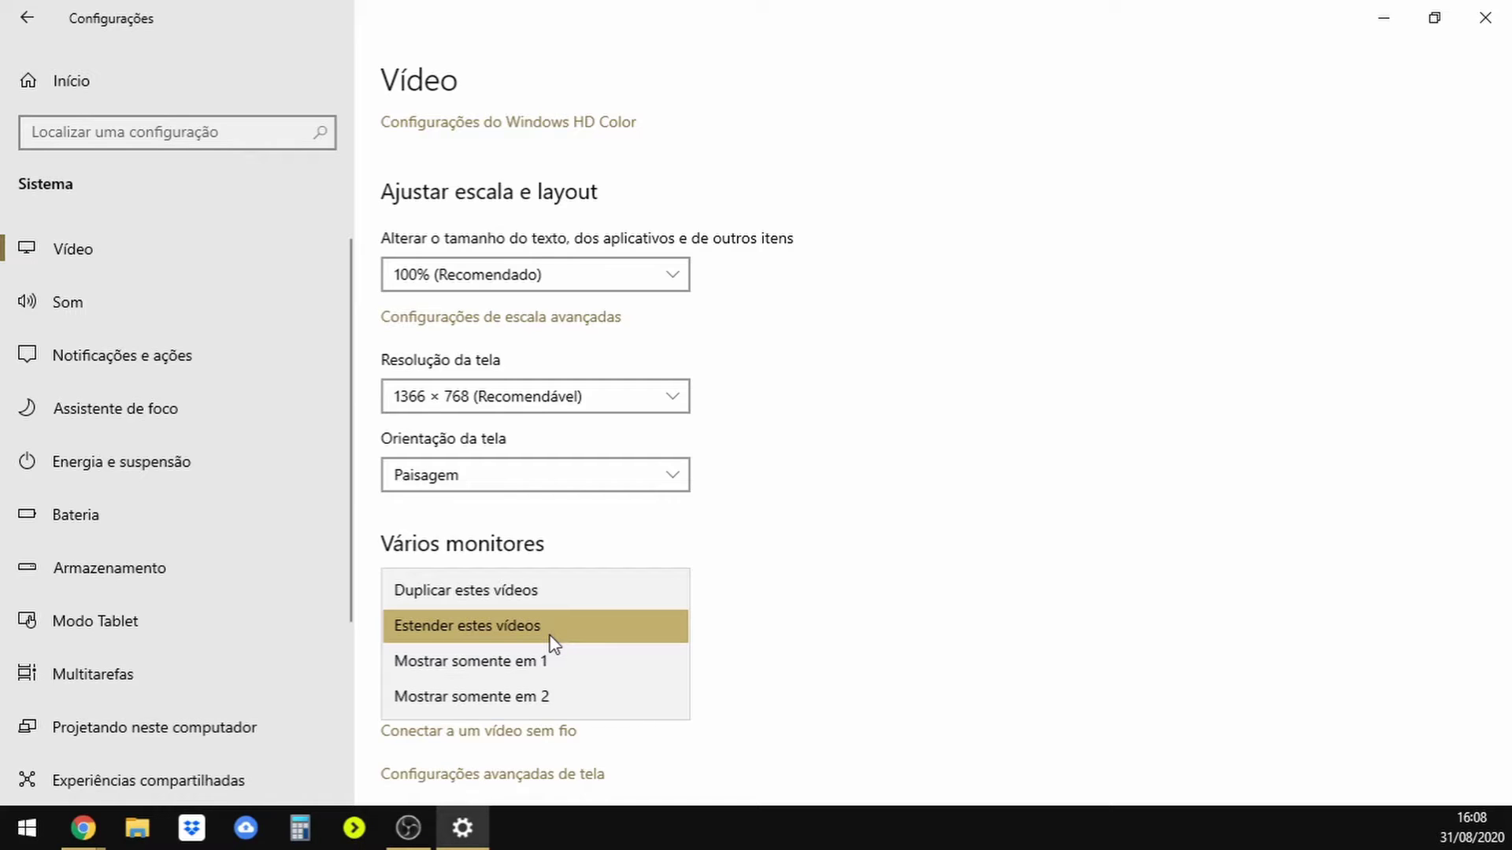
left_click(1110, 560)
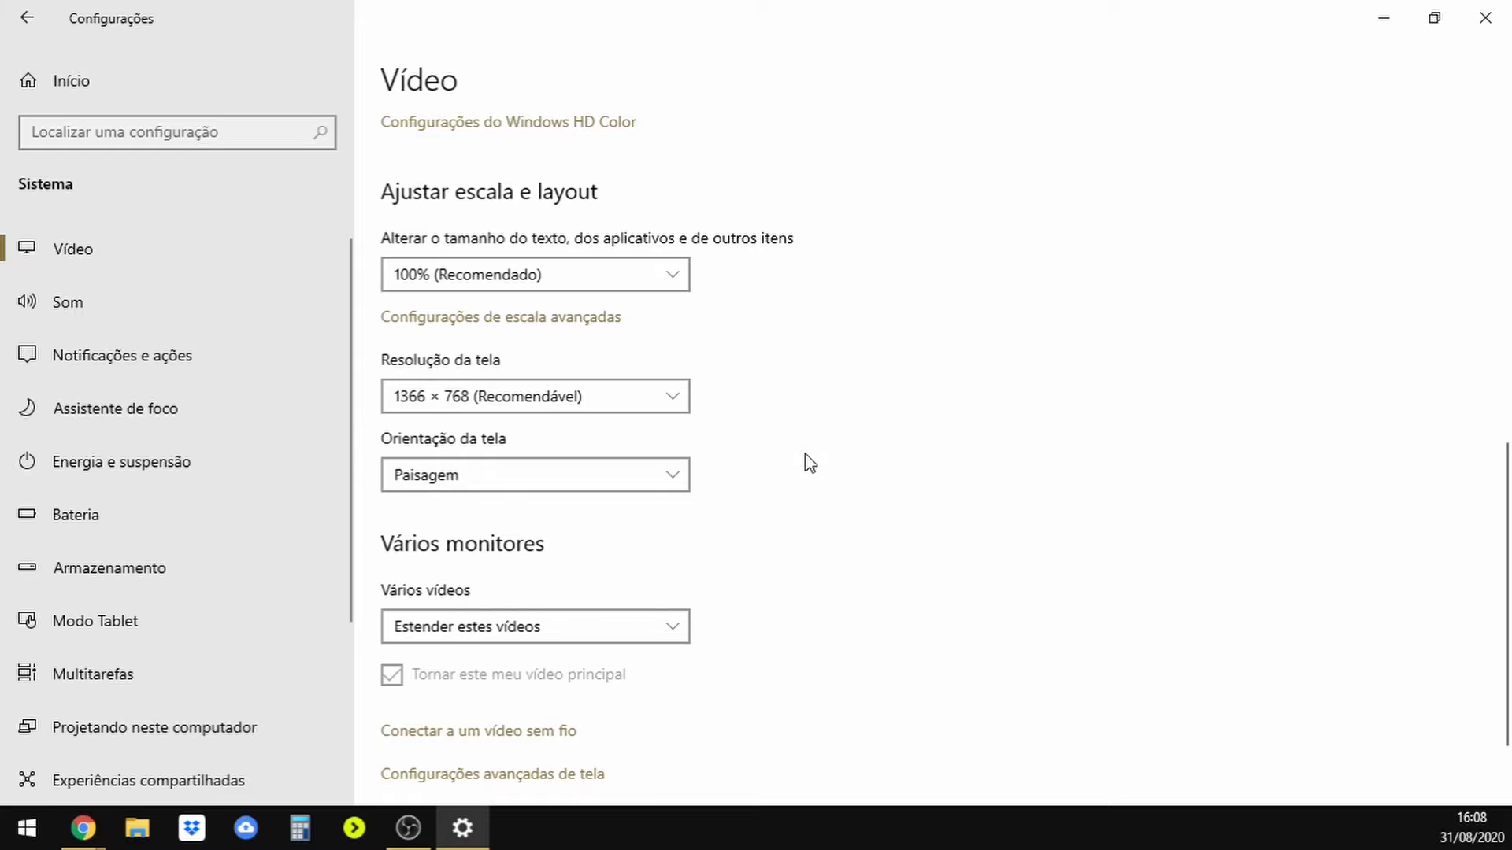
- Try rearranging the displays by moving display 1 to the far side of display 2 and back
scroll(815, 473, "up", 6)
scroll(819, 485, "up", 4)
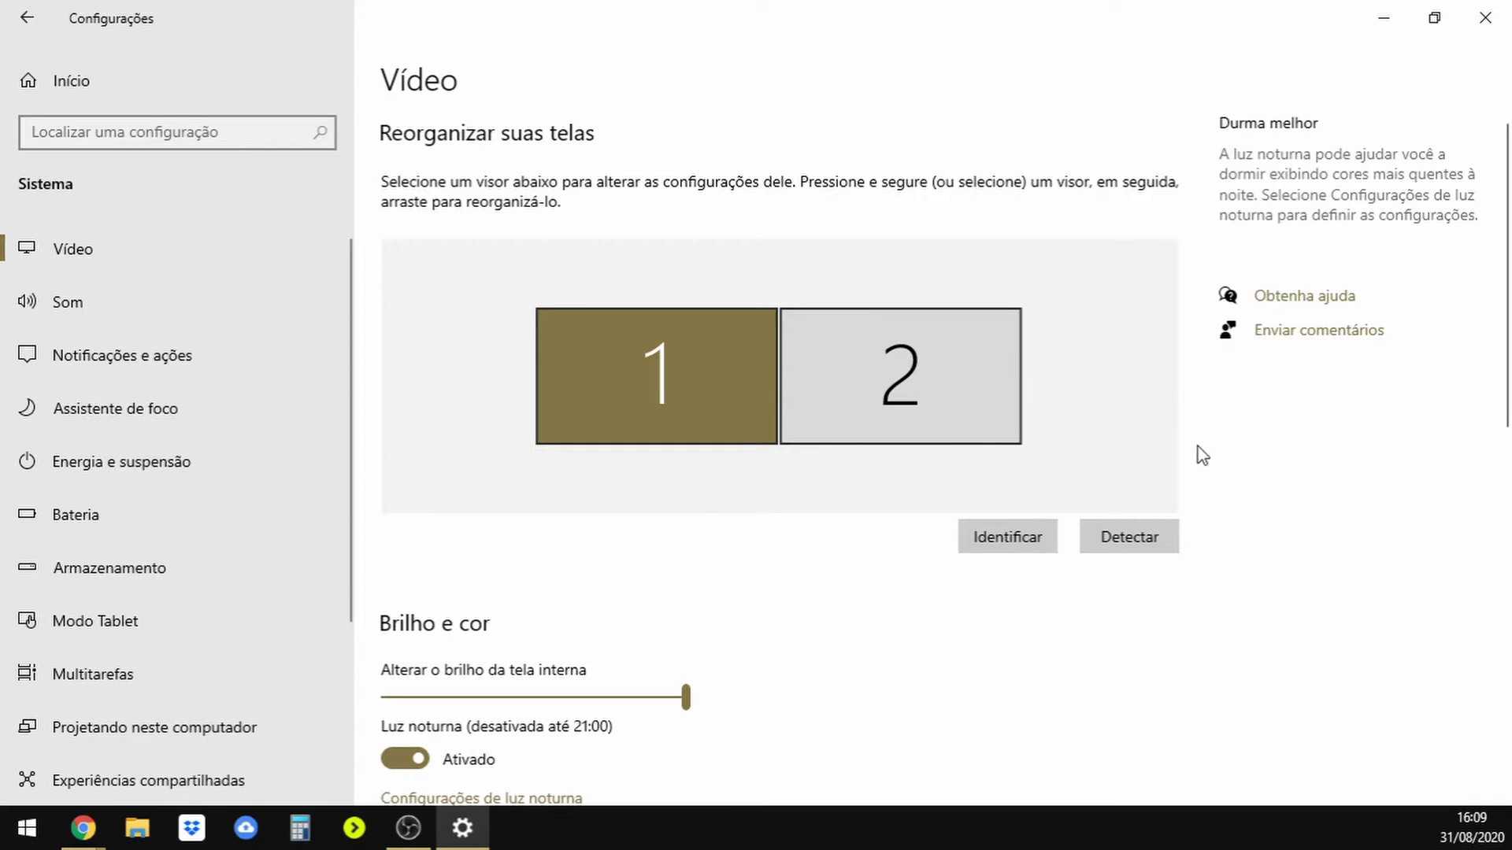
left_click_drag(644, 371, 1134, 375)
left_click_drag(824, 380, 418, 378)
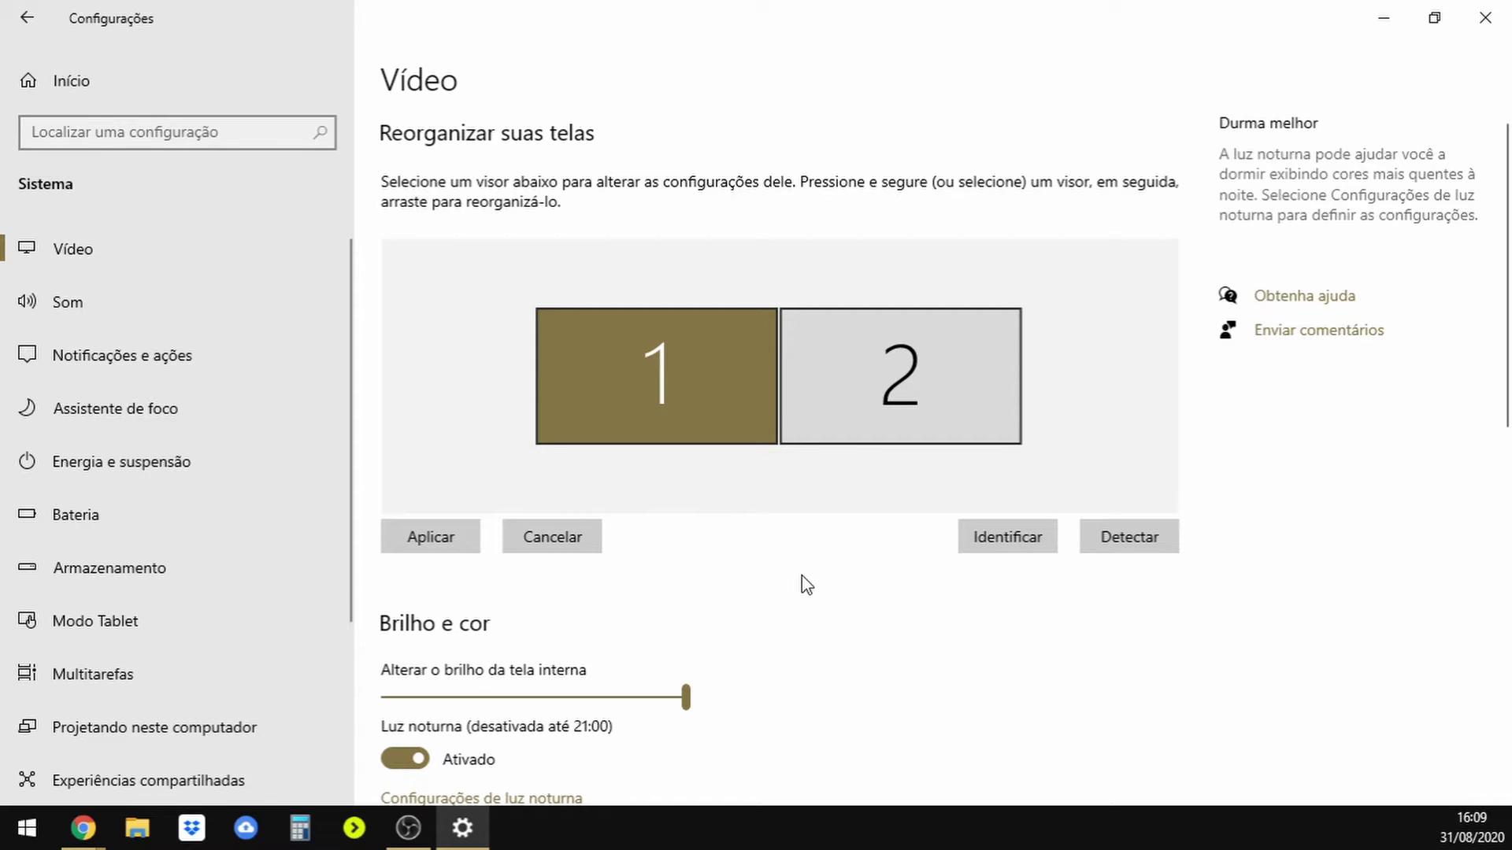
- Switch to PowerPoint and create a blank presentation
left_click(30, 833)
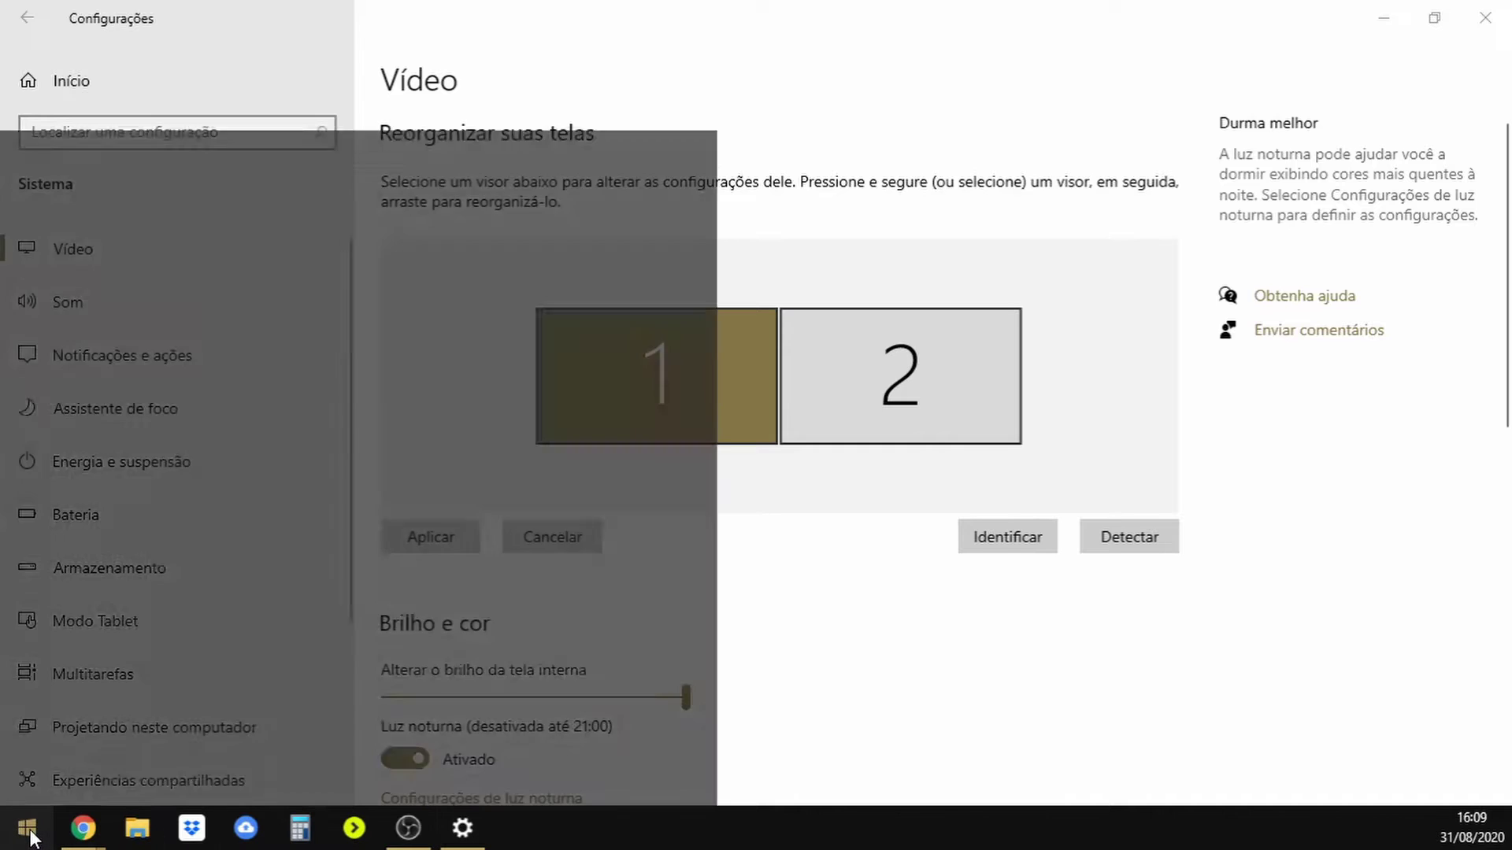
left_click(522, 191)
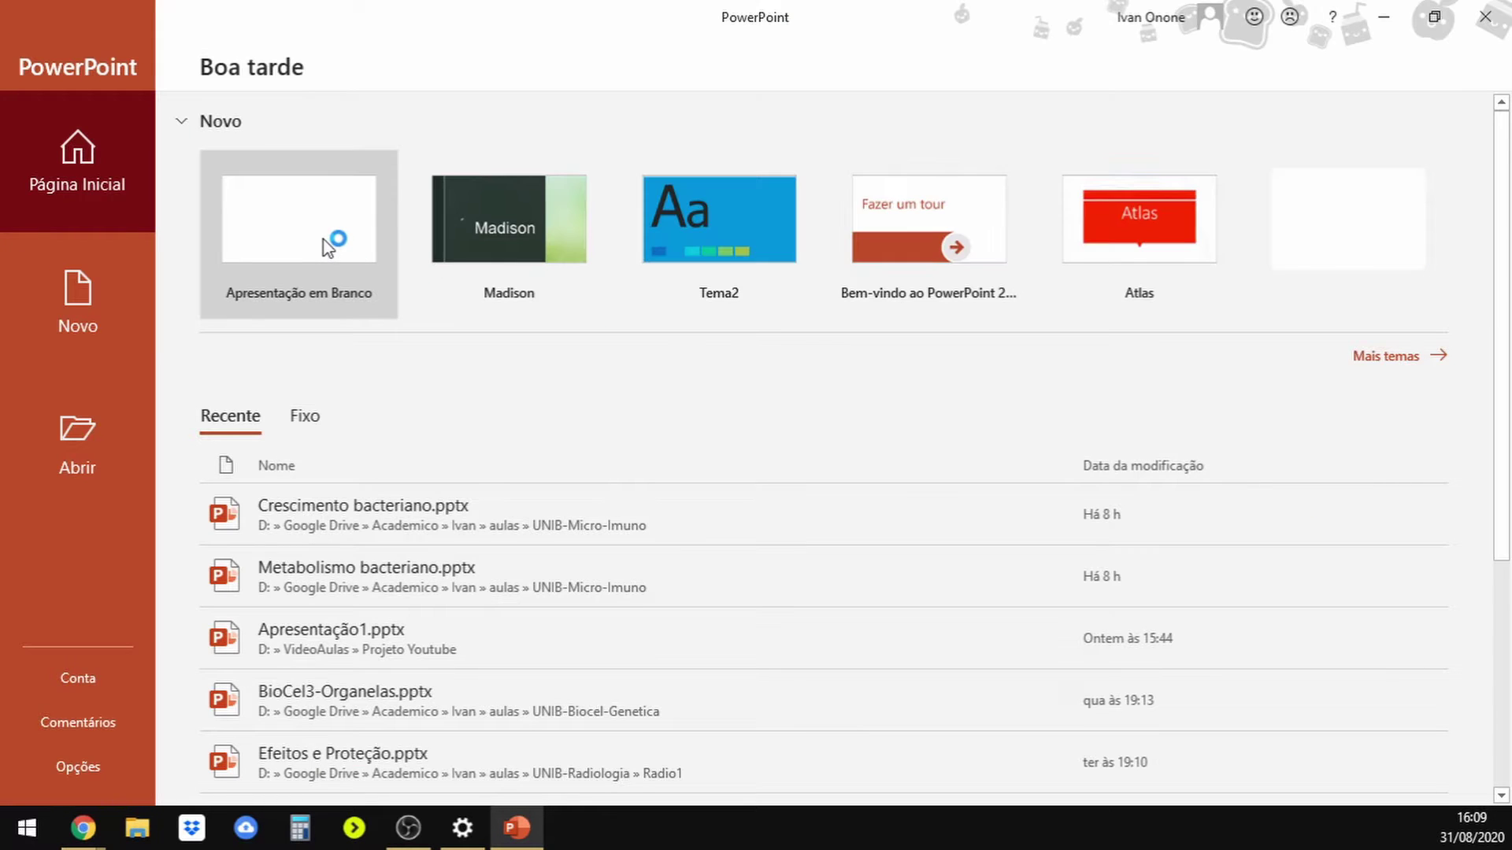
left_click(329, 247)
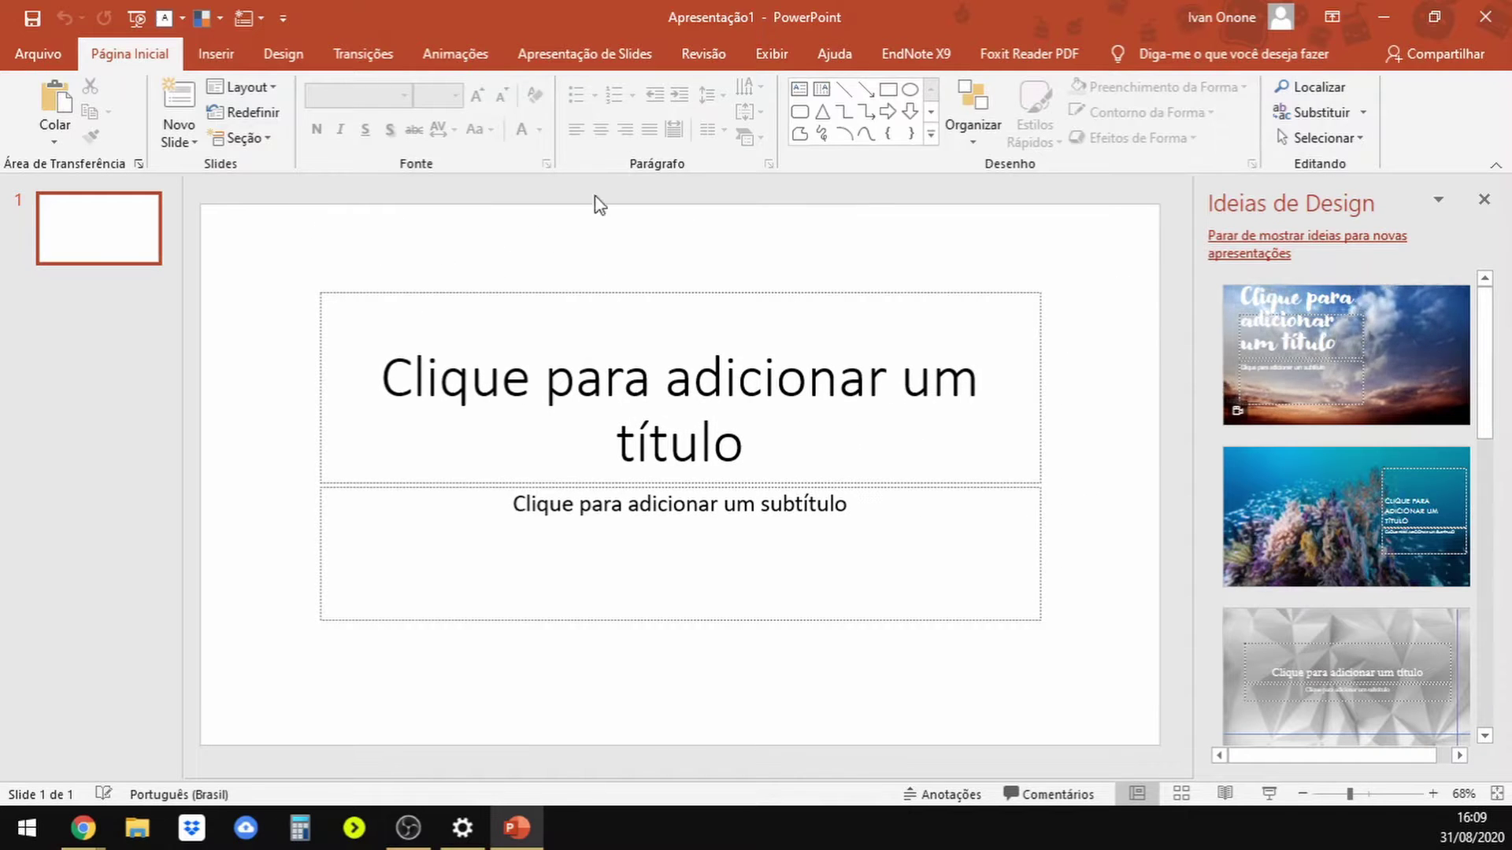
- Check the slide show's monitor choices and try switching Usar Modo de Exibição do Apresentador on and off
left_click(624, 58)
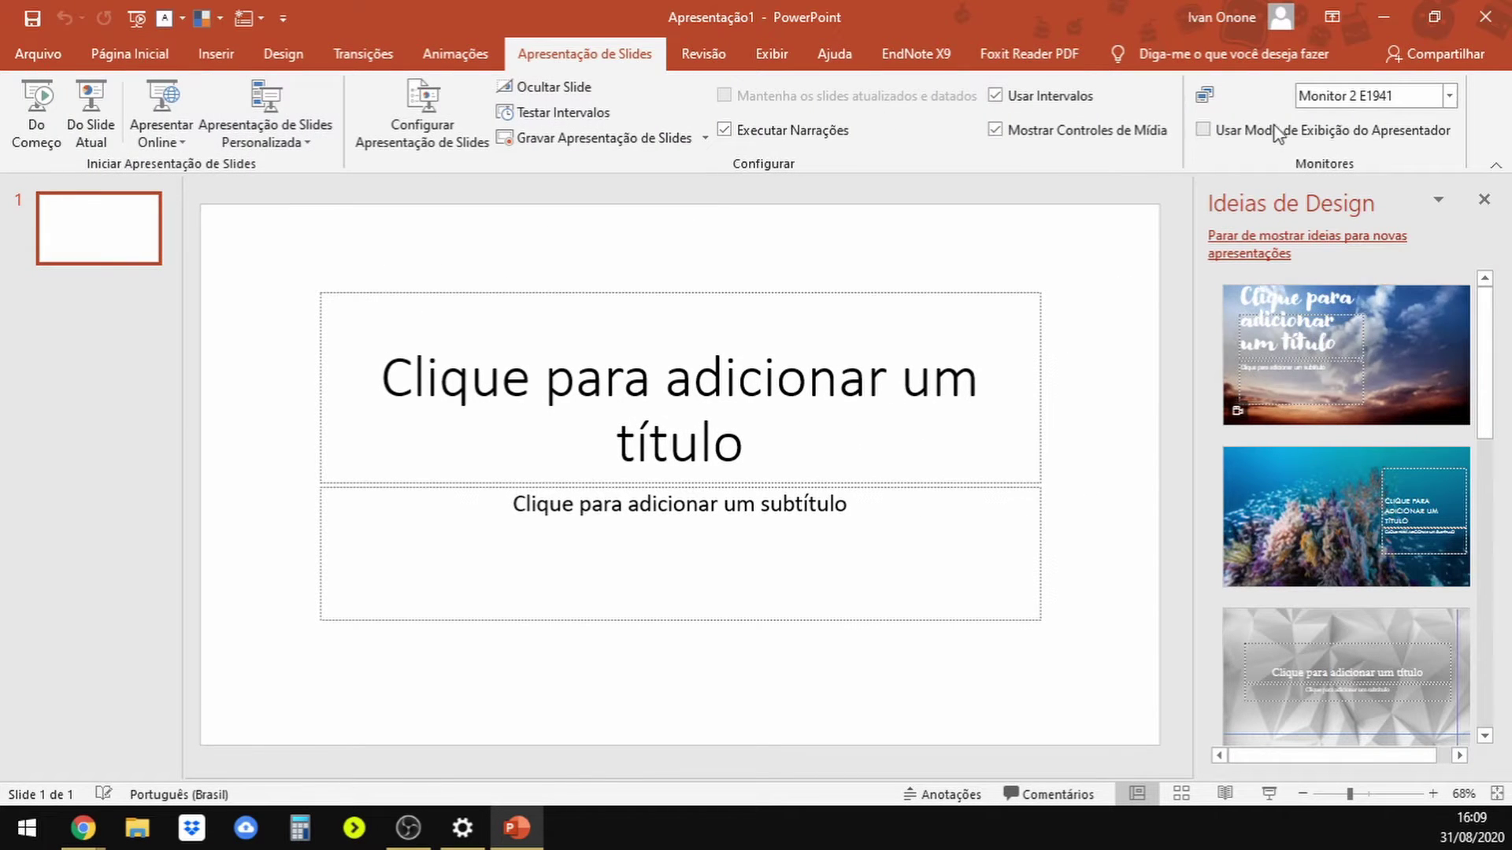
left_click(1409, 98)
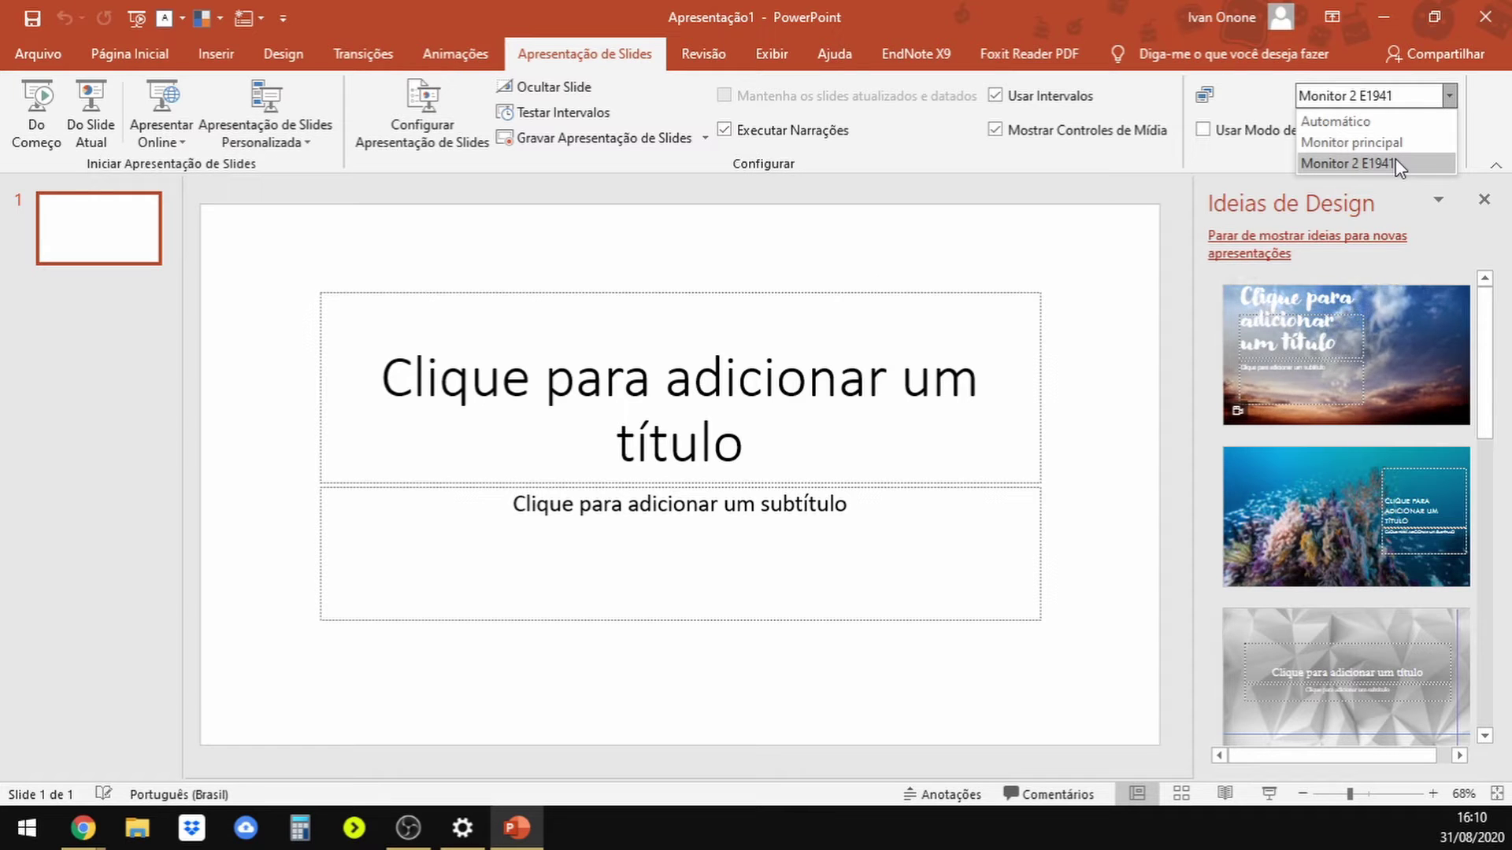
left_click(1214, 140)
left_click(1203, 129)
left_click(1204, 131)
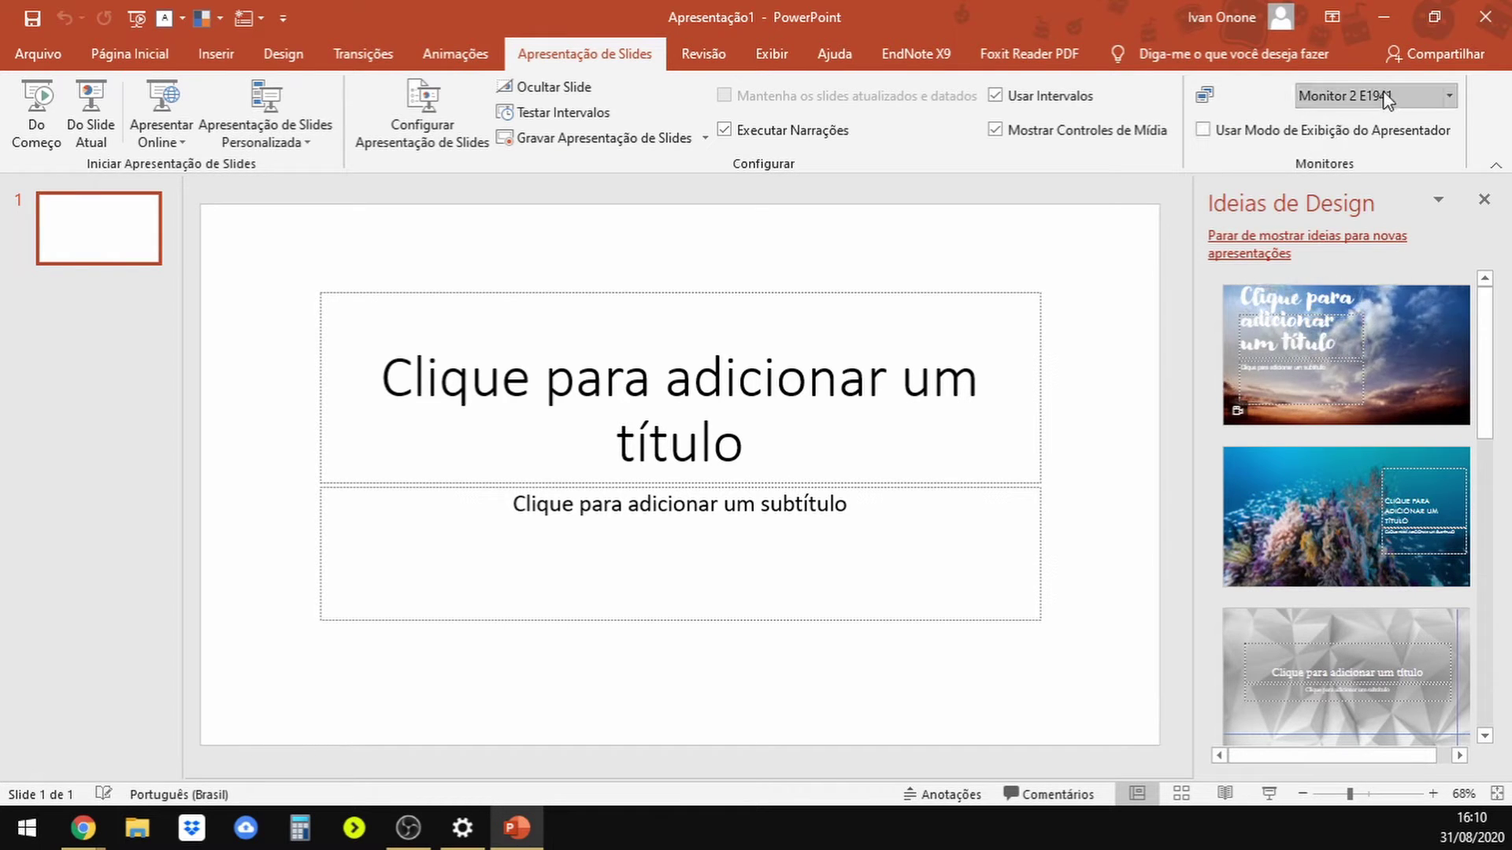
- Minimize PowerPoint, review the Vários vídeos options in Windows Settings again, and close Settings
left_click(1395, 9)
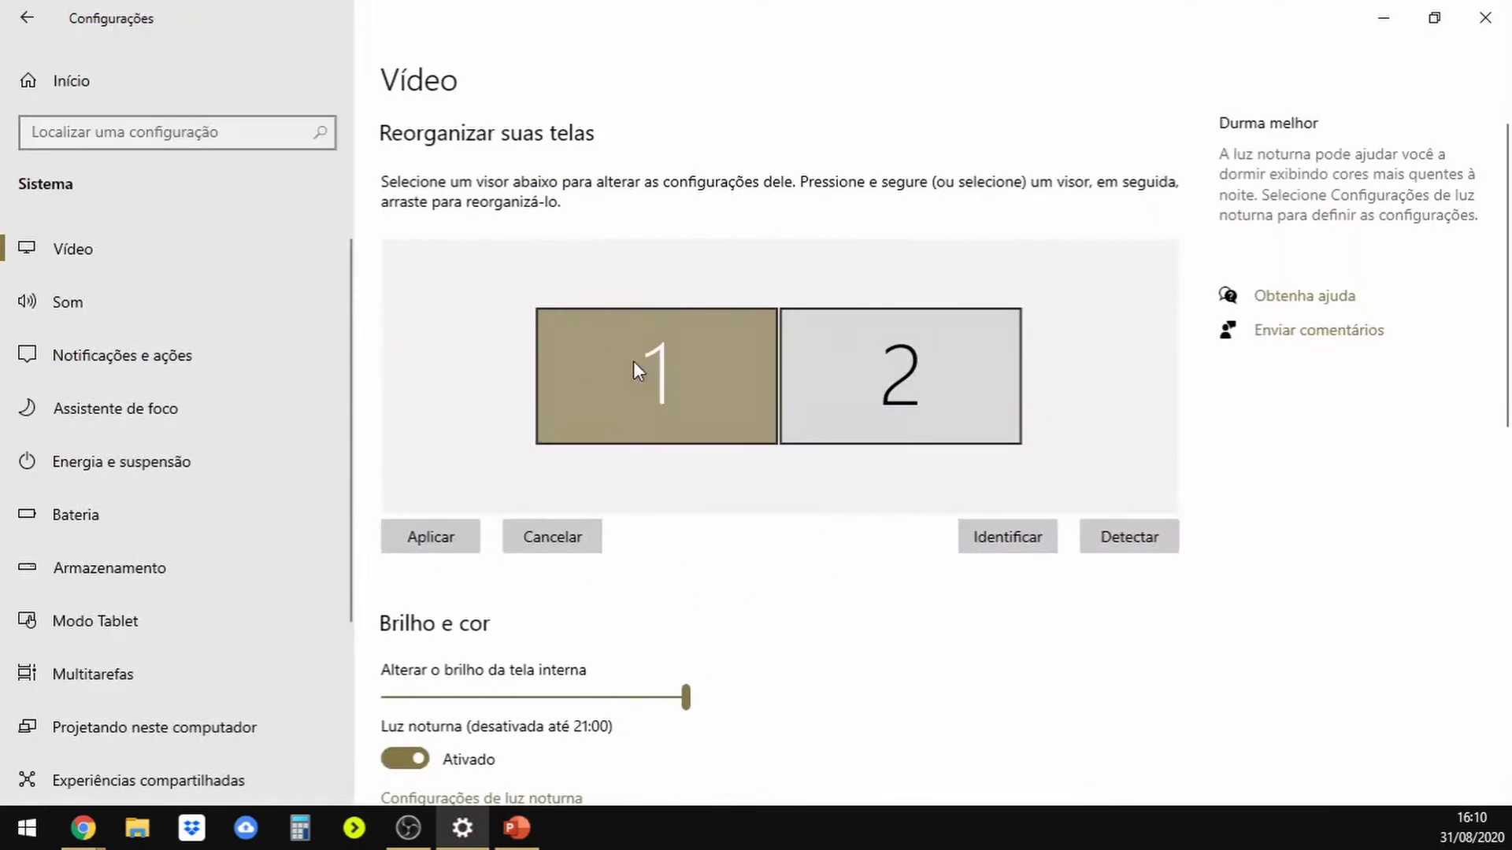
scroll(854, 661, "down", 3)
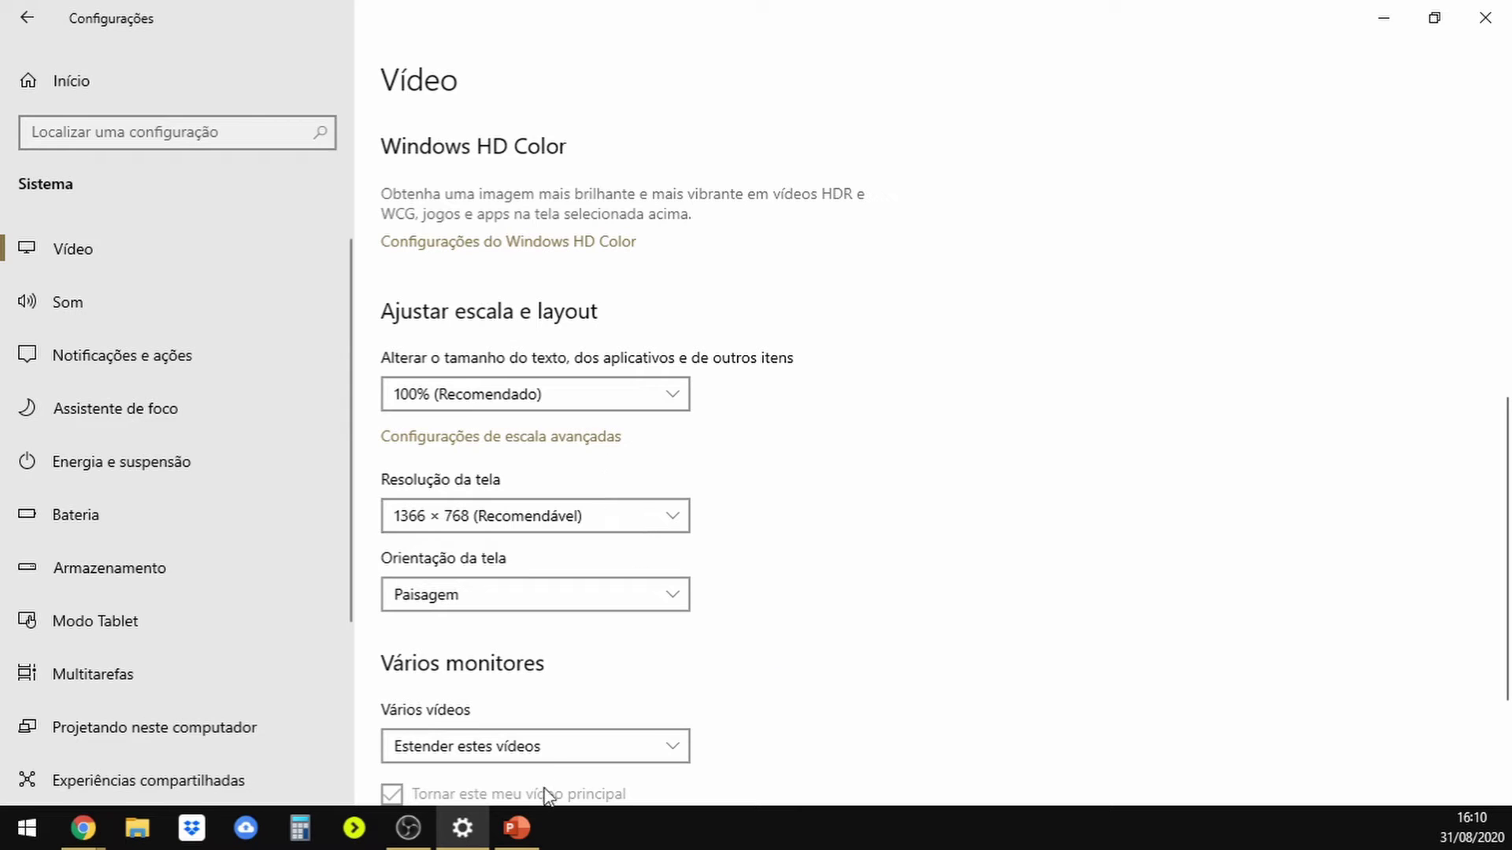
left_click(577, 747)
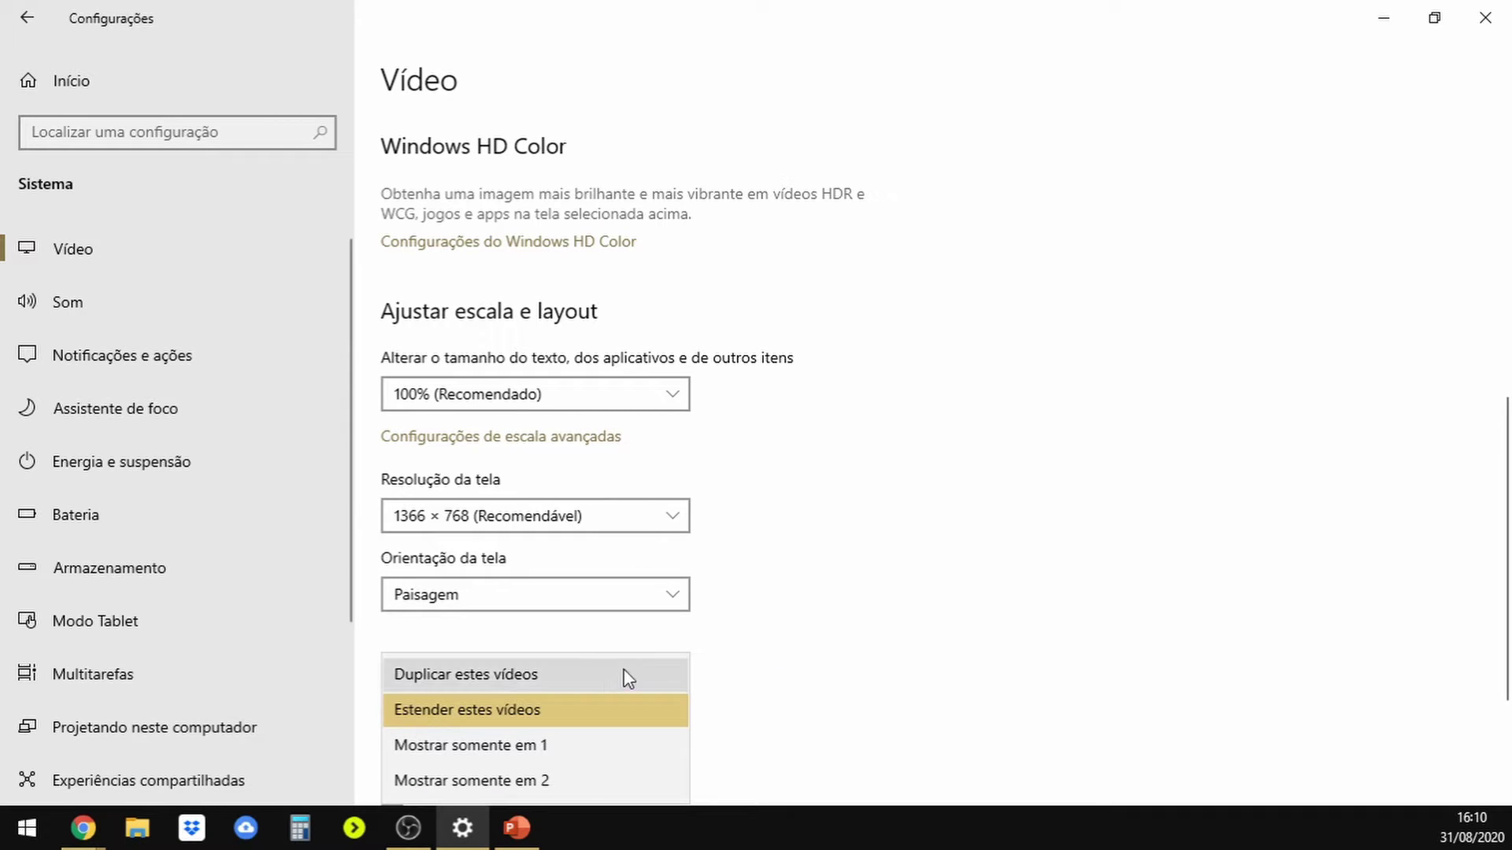
left_click(1052, 443)
left_click(1484, 18)
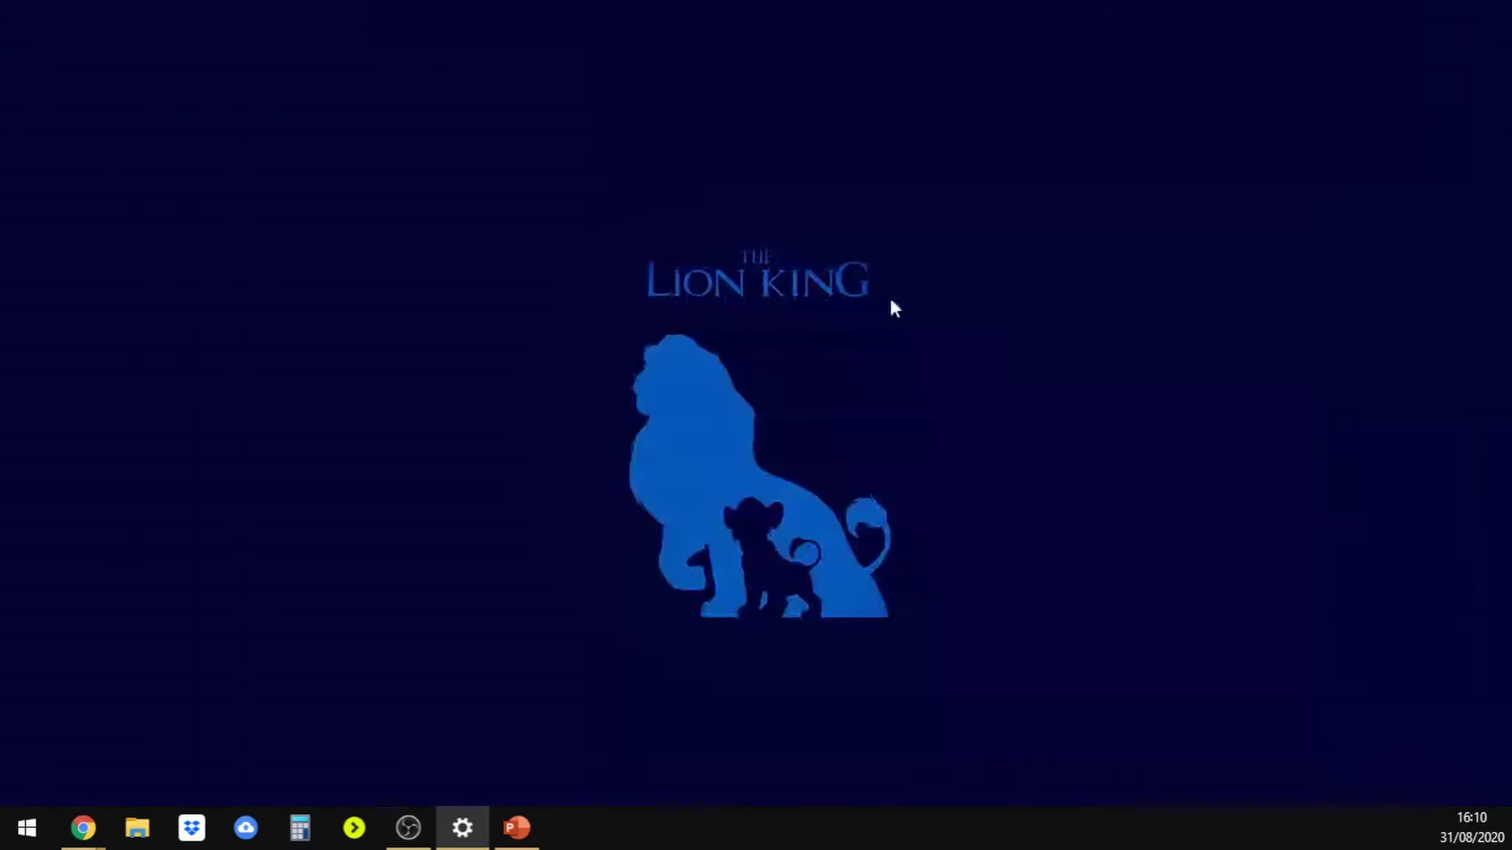
- Reopen the display settings from the desktop, go to the Settings home and return to the Vídeo page through Sistema
right_click(634, 329)
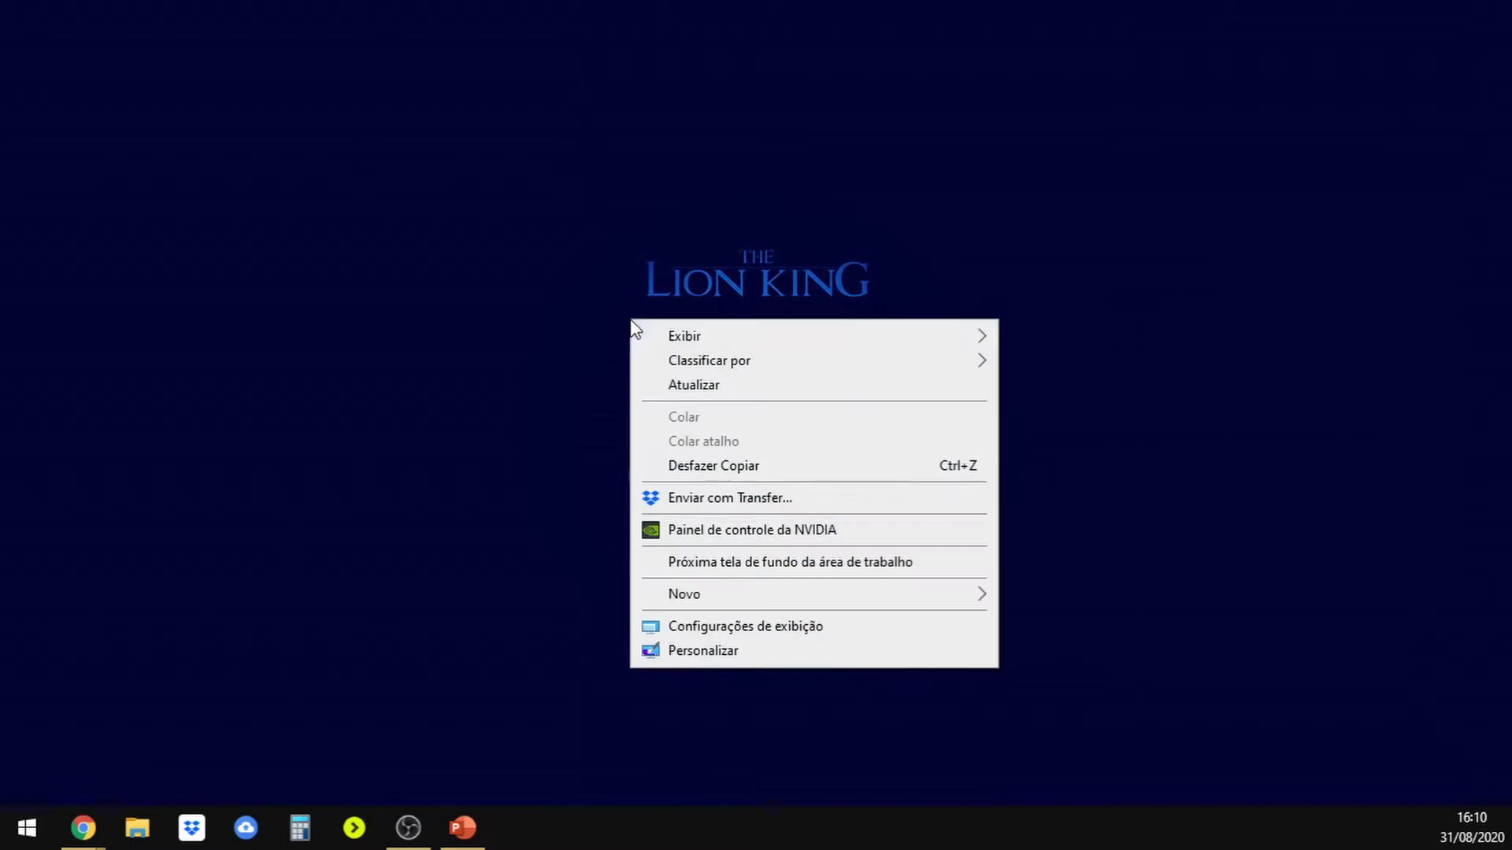
left_click(762, 637)
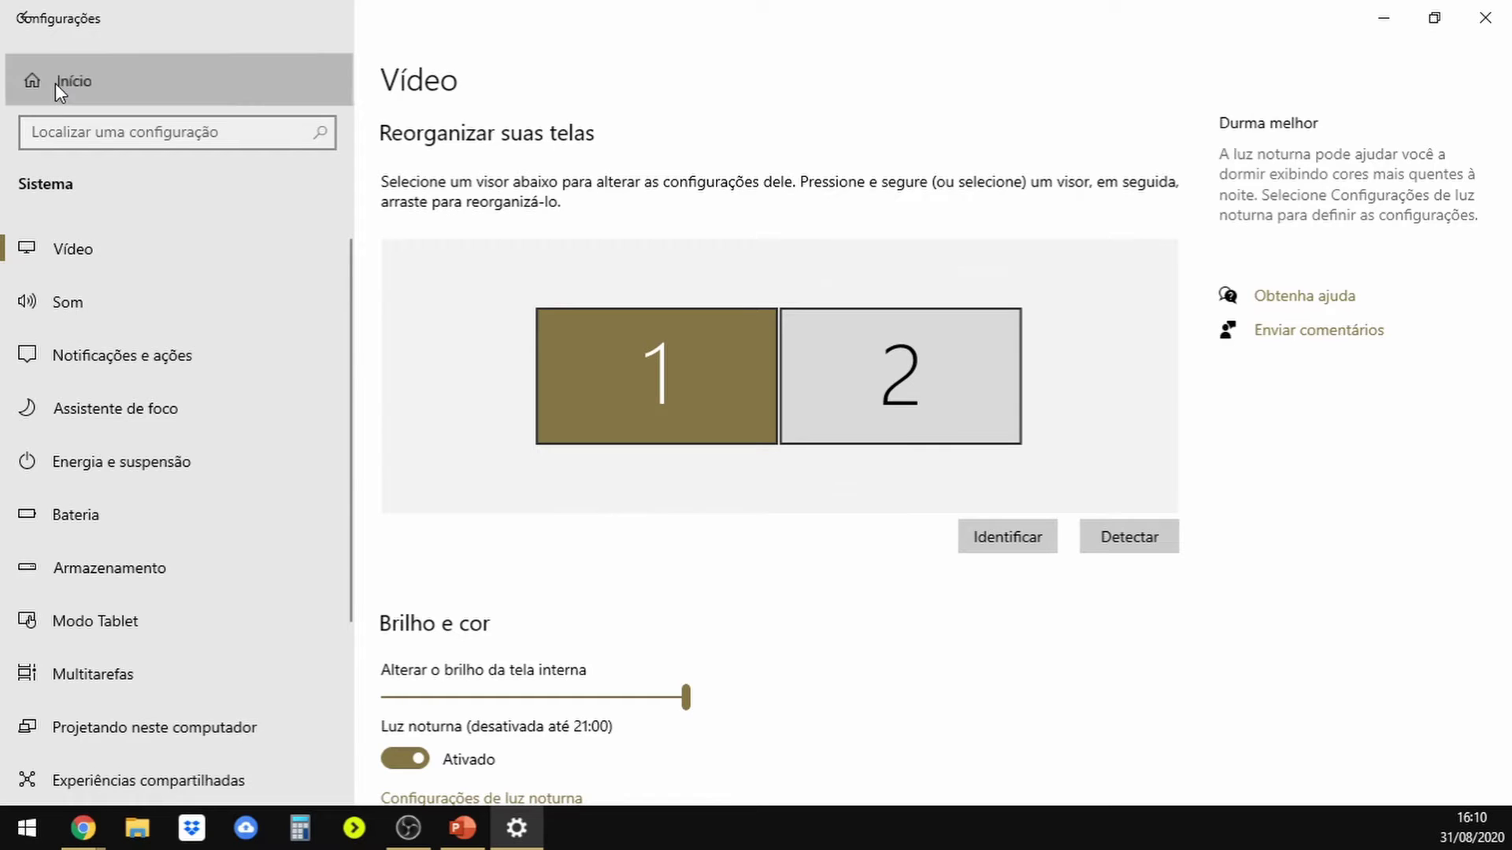
left_click(55, 82)
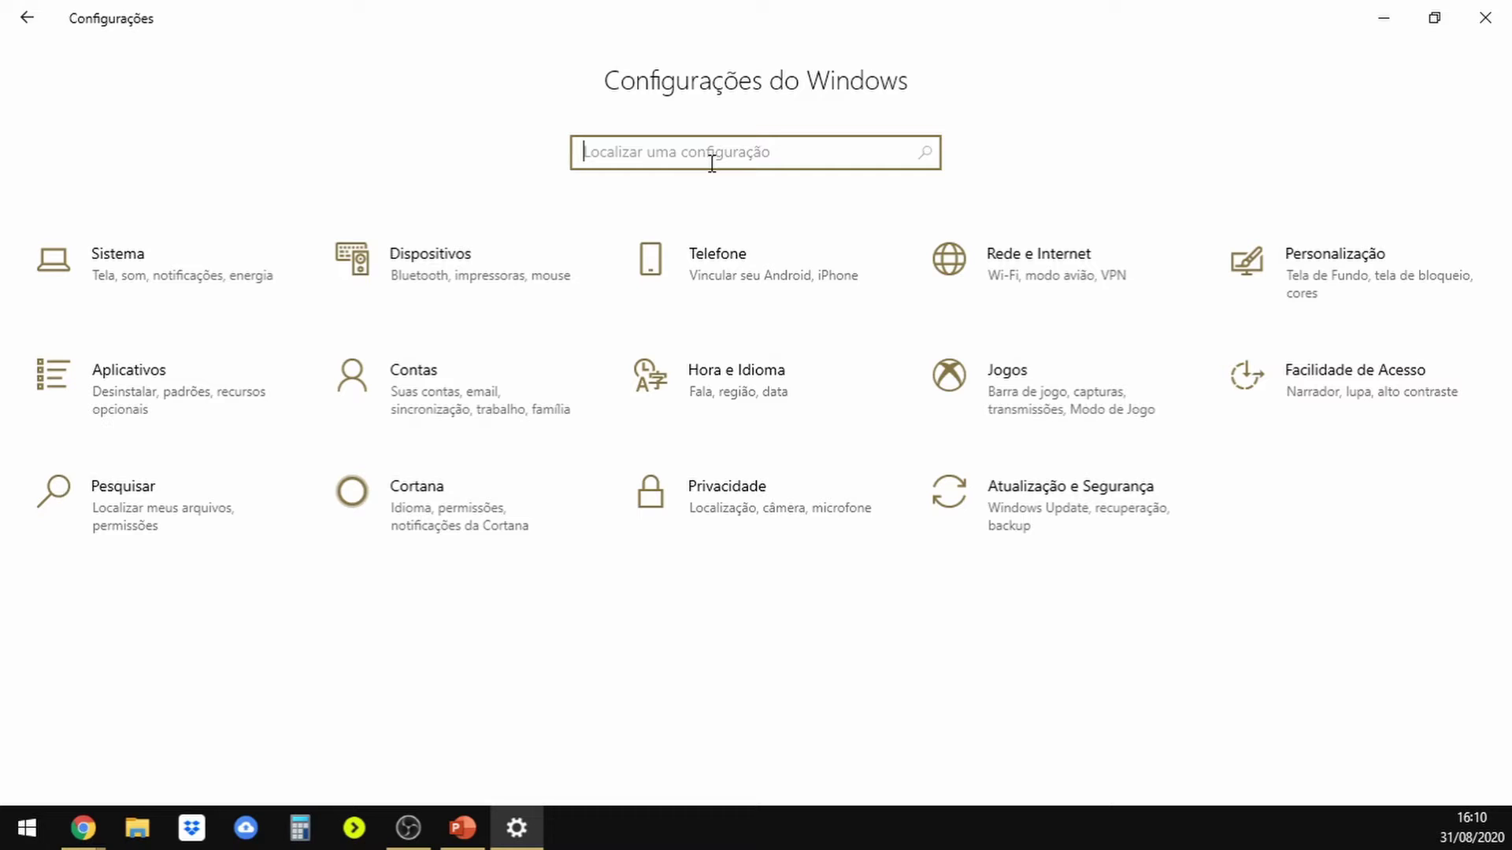
left_click(114, 270)
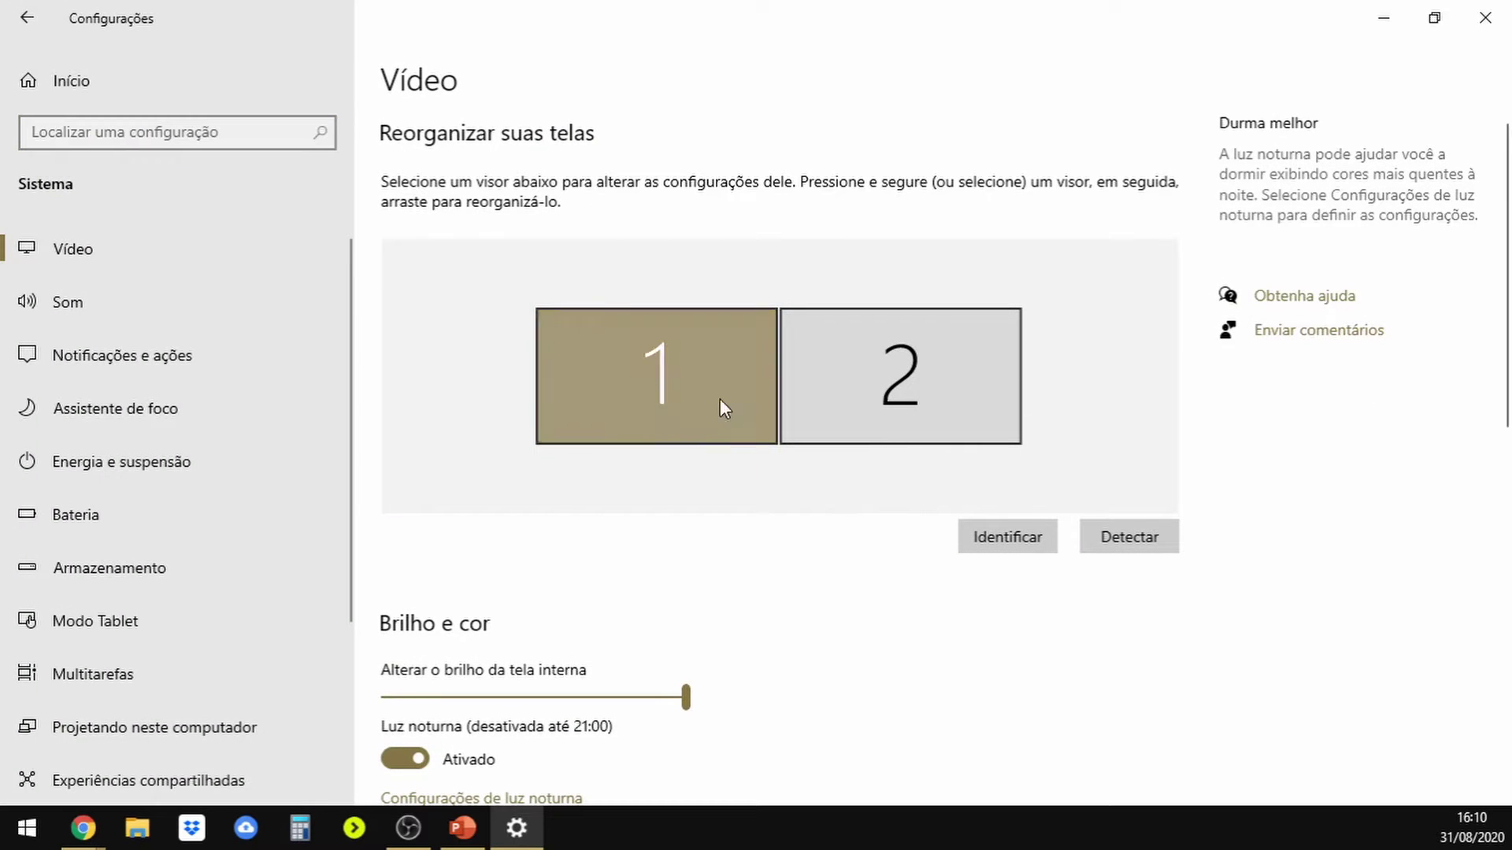
scroll(862, 504, "down", 10)
scroll(854, 511, "up", 10)
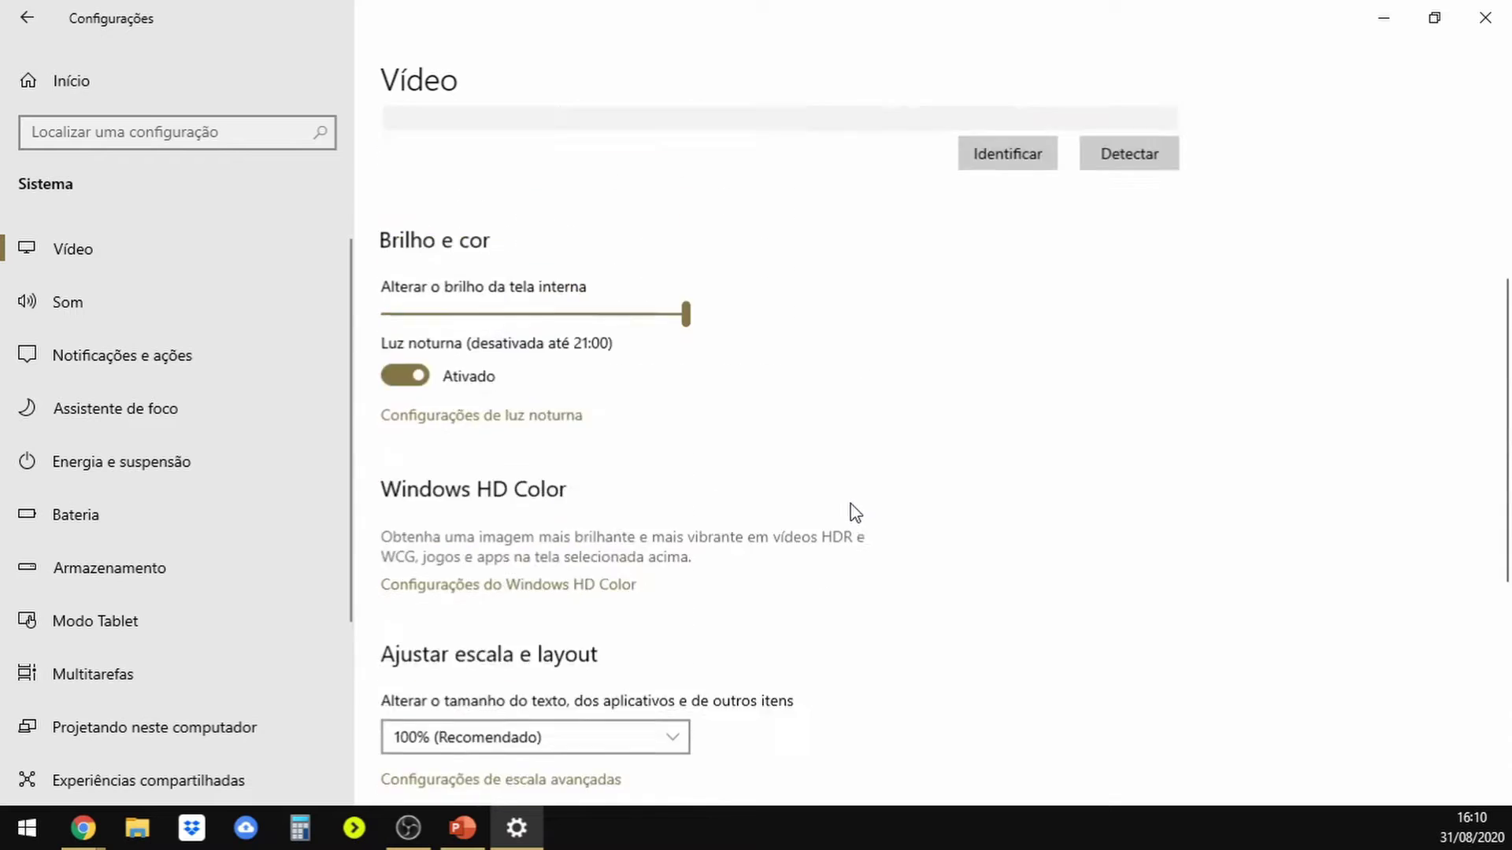